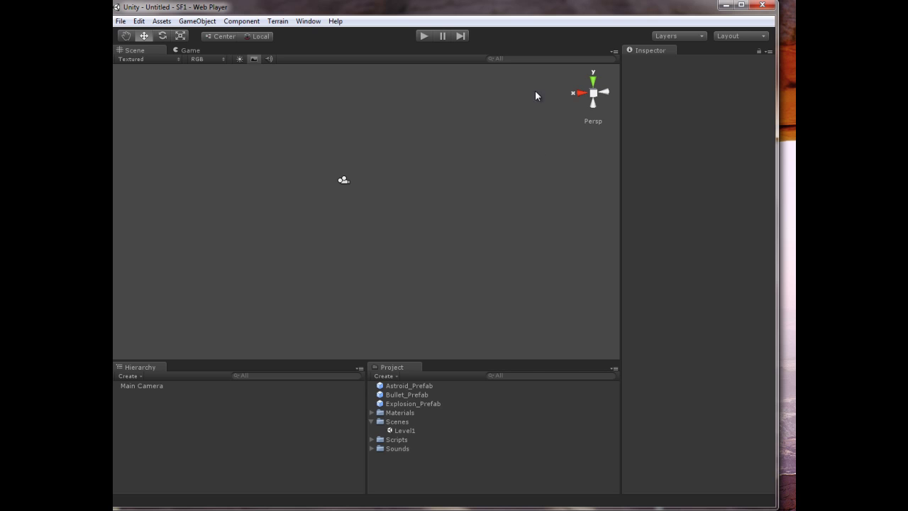
# Start a new project, replacing 'New Unity Project 1' with SF in the location path
pyautogui.moveTo(576, 15)
pyautogui.mouseDown()
pyautogui.moveTo(588, 25)
pyautogui.moveTo(600, 16)
pyautogui.moveTo(582, 21)
pyautogui.mouseUp()
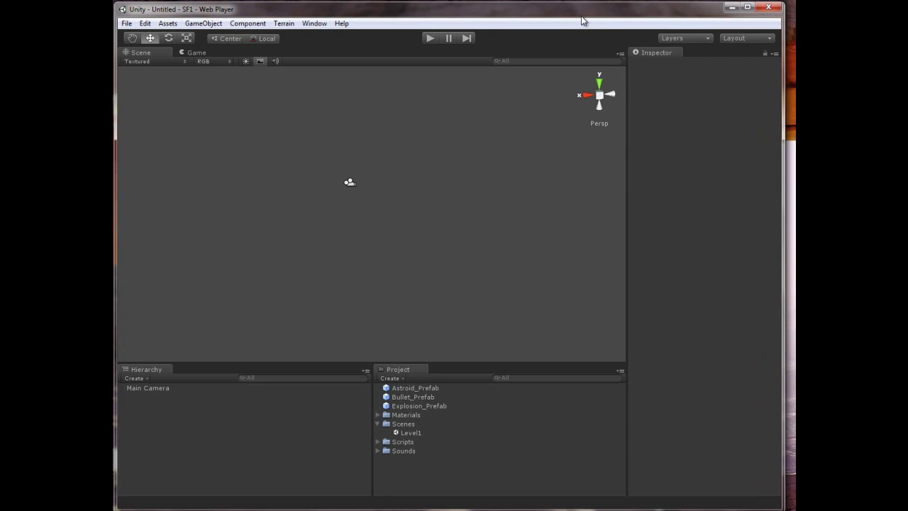
pyautogui.click(127, 24)
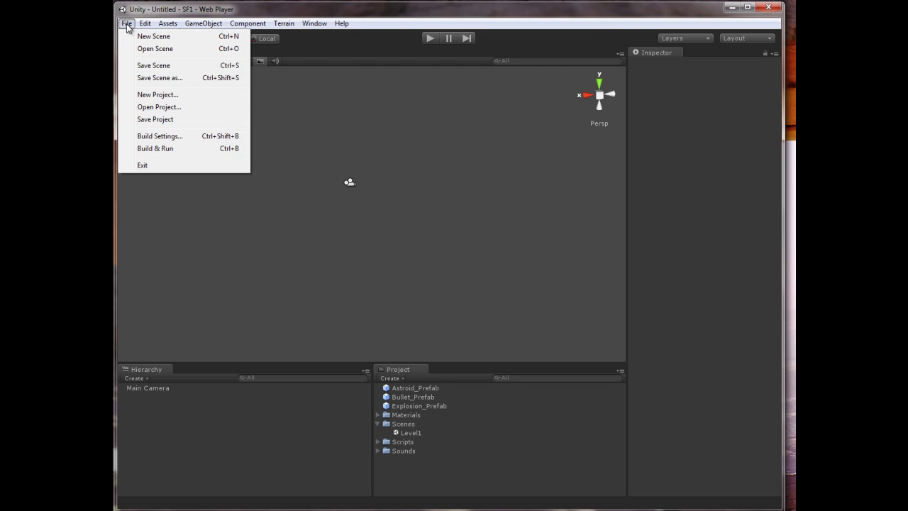
pyautogui.click(150, 94)
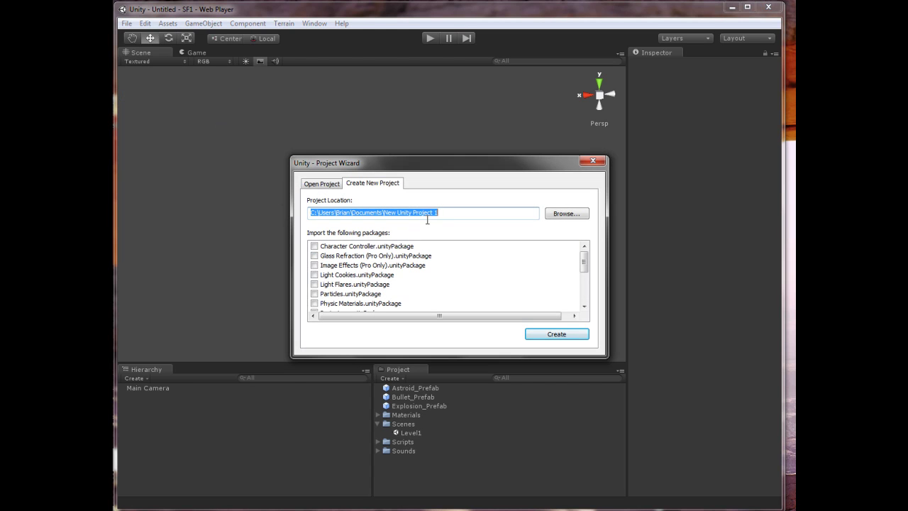
pyautogui.click(451, 213)
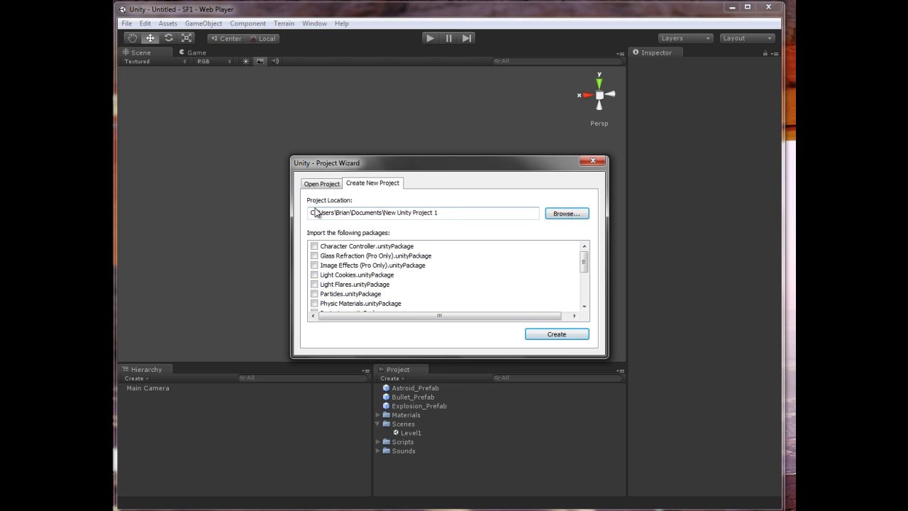
pyautogui.moveTo(449, 213); pyautogui.dragTo(386, 214)
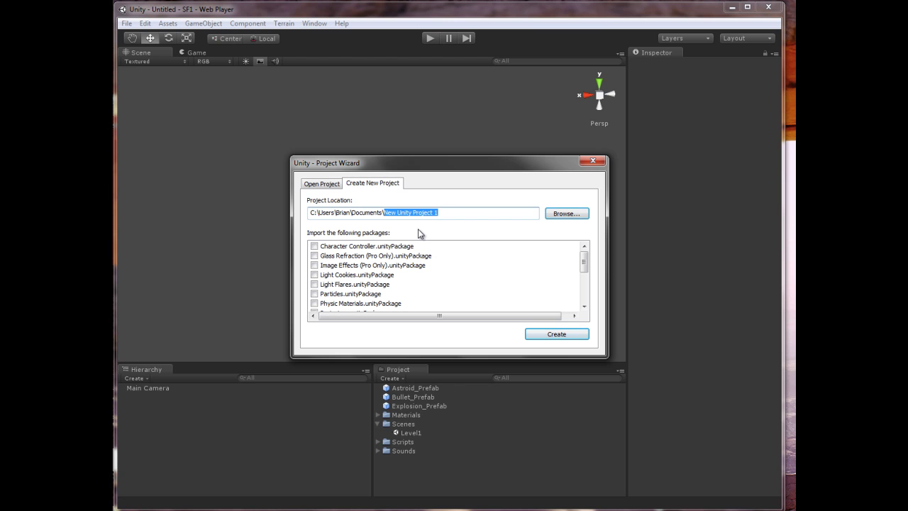
pyautogui.write('SF')
# Create the SF project, then set Web Player as the build platform in Build Settings
pyautogui.press('Return')
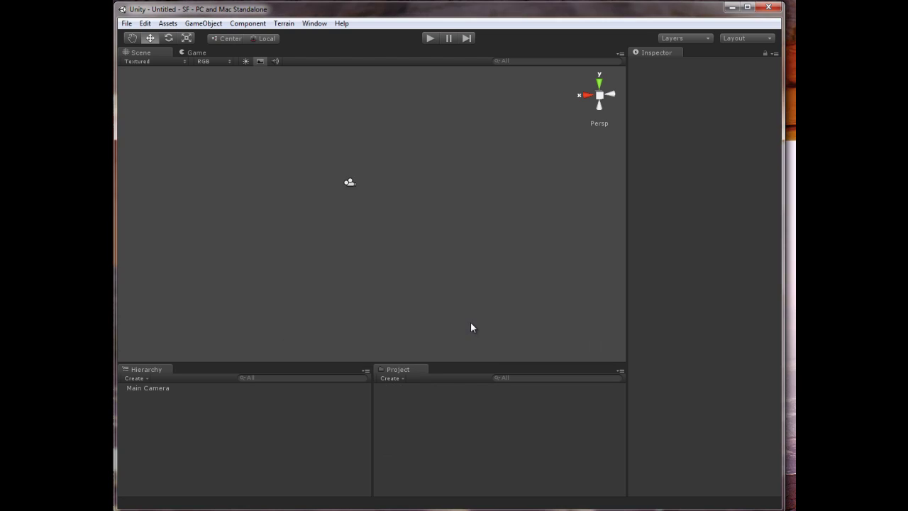
pyautogui.click(127, 23)
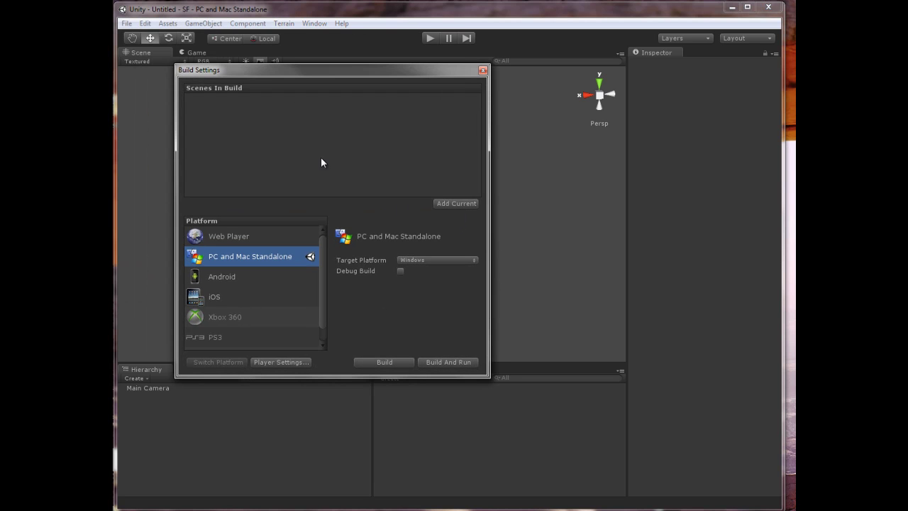
pyautogui.click(240, 238)
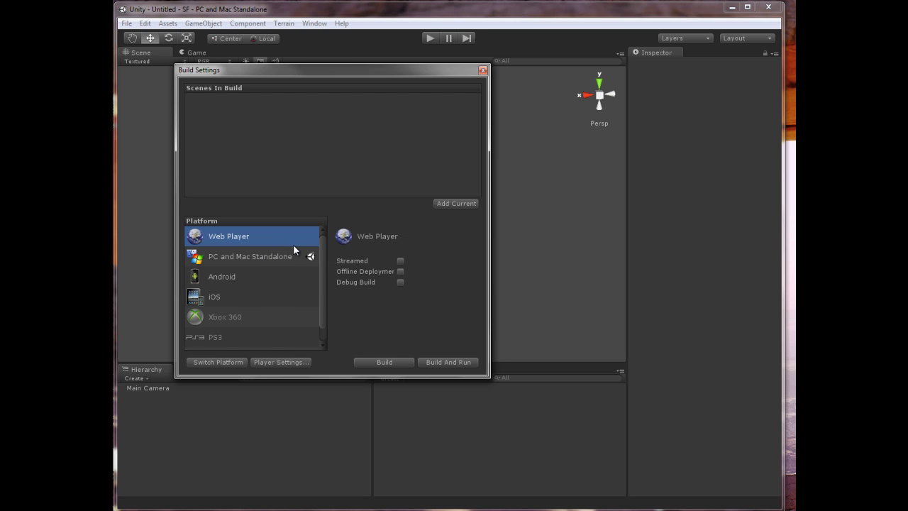
pyautogui.click(227, 363)
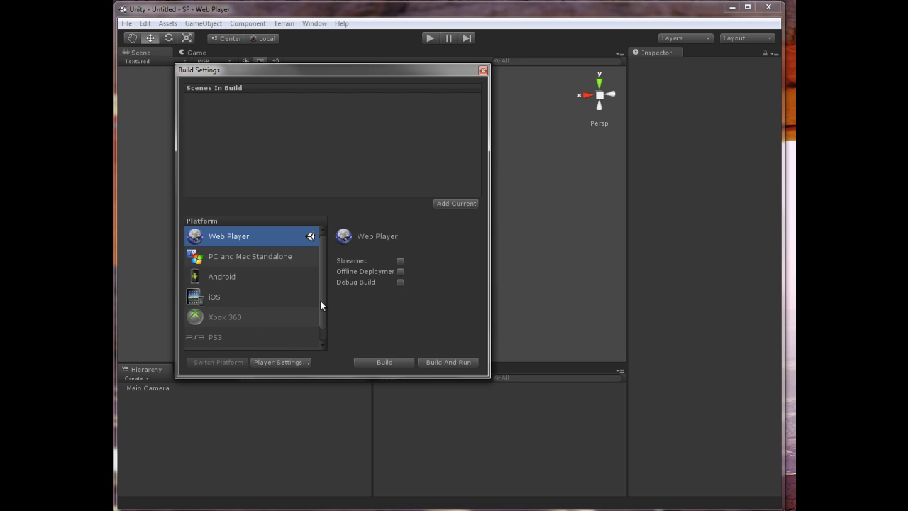
pyautogui.moveTo(320, 301); pyautogui.dragTo(322, 319)
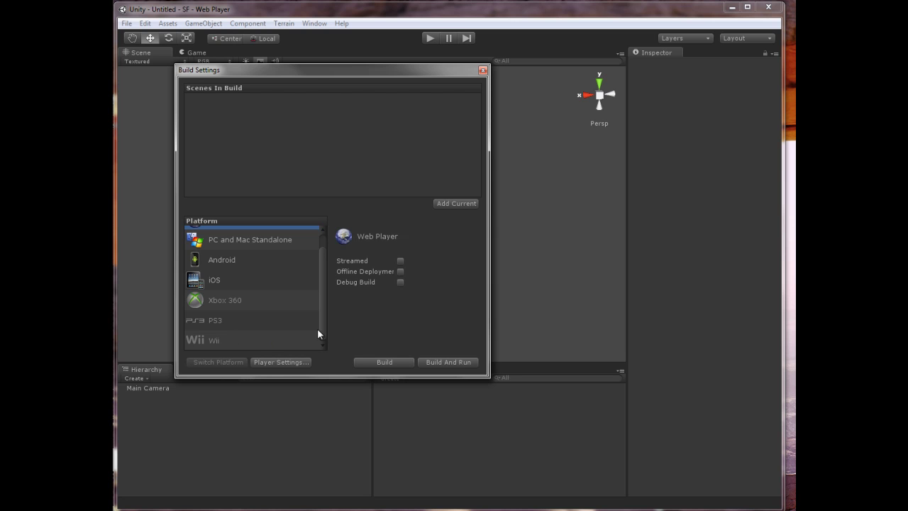
# Show Web Player Player Settings with Resolution and Presentation (600×450, Default template) expanded, then close Build Settings
pyautogui.click(292, 363)
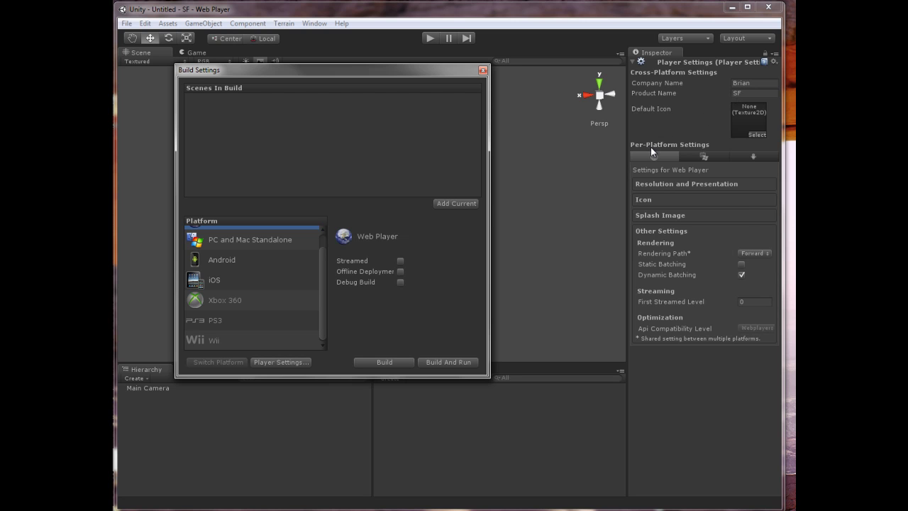
pyautogui.click(675, 184)
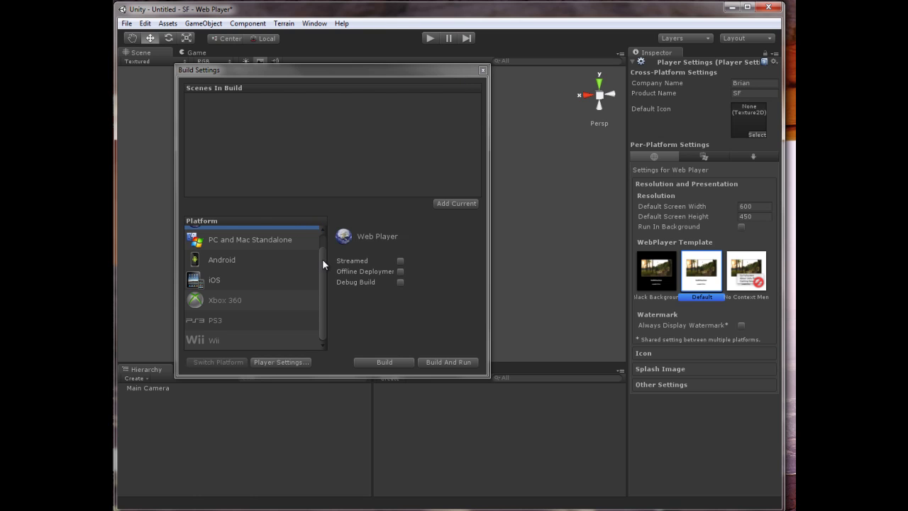
pyautogui.moveTo(322, 259); pyautogui.dragTo(385, 147)
pyautogui.click(483, 70)
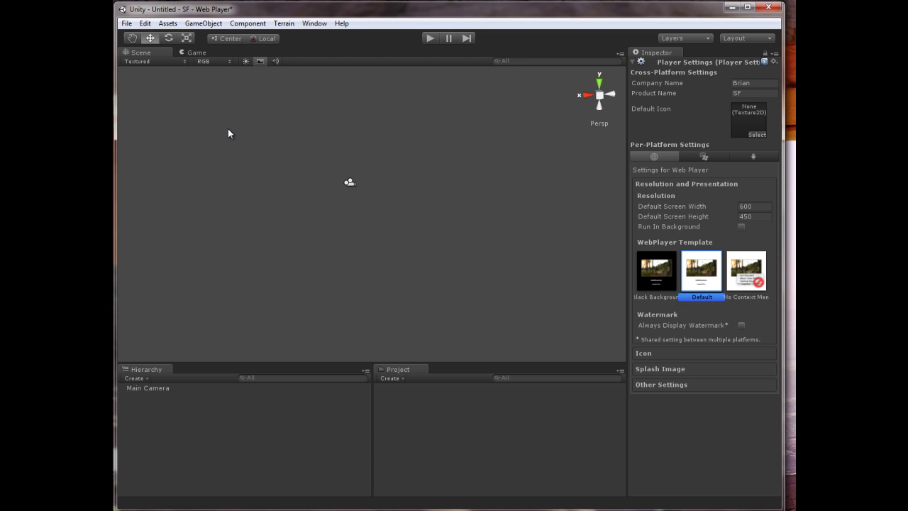
# Compare Game and Scene views and inspect the Main Camera at position 0, 1, -10 with 60° field of view
pyautogui.click(197, 53)
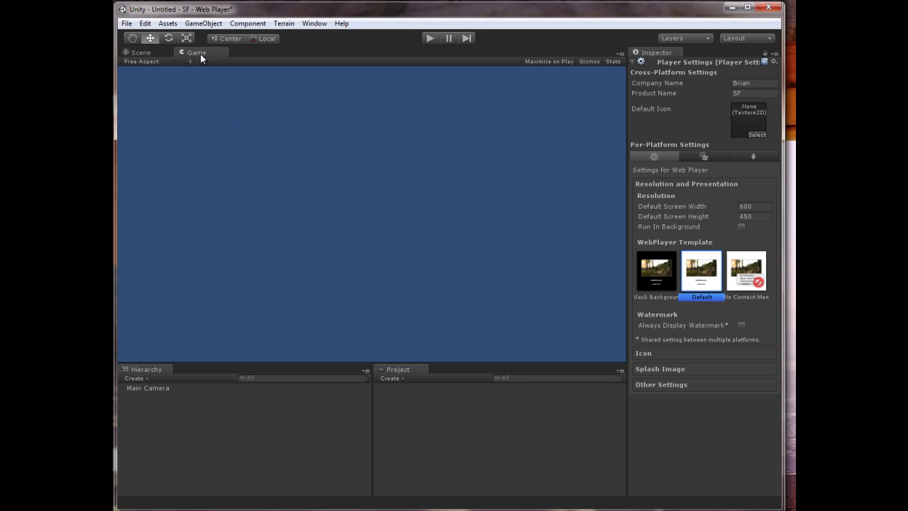
pyautogui.click(151, 51)
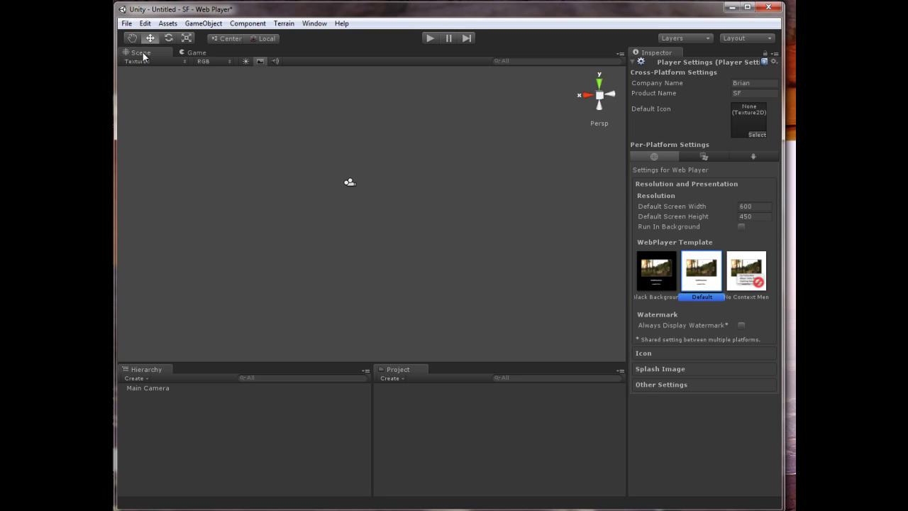
pyautogui.click(349, 184)
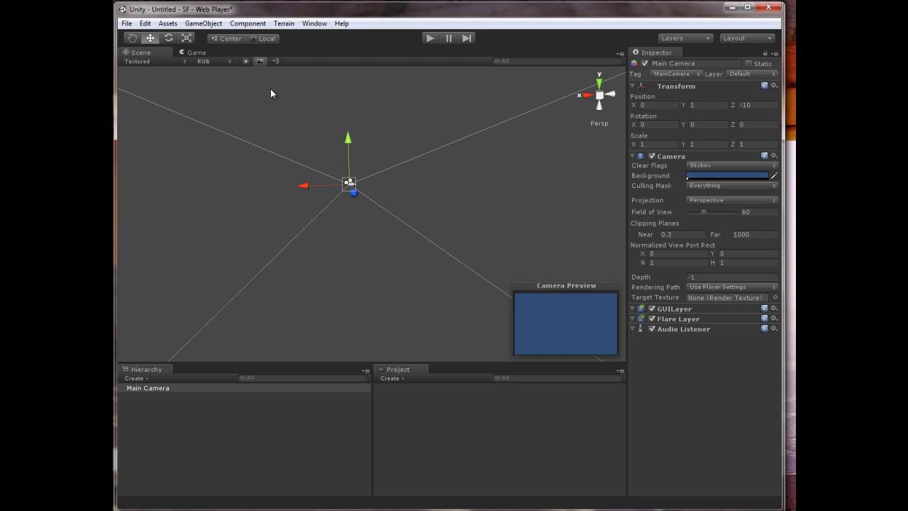
pyautogui.click(197, 52)
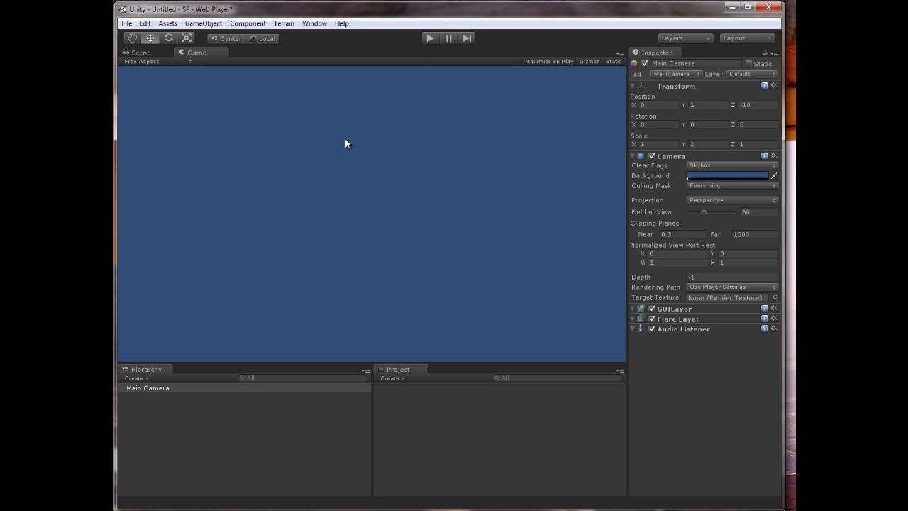
pyautogui.click(142, 52)
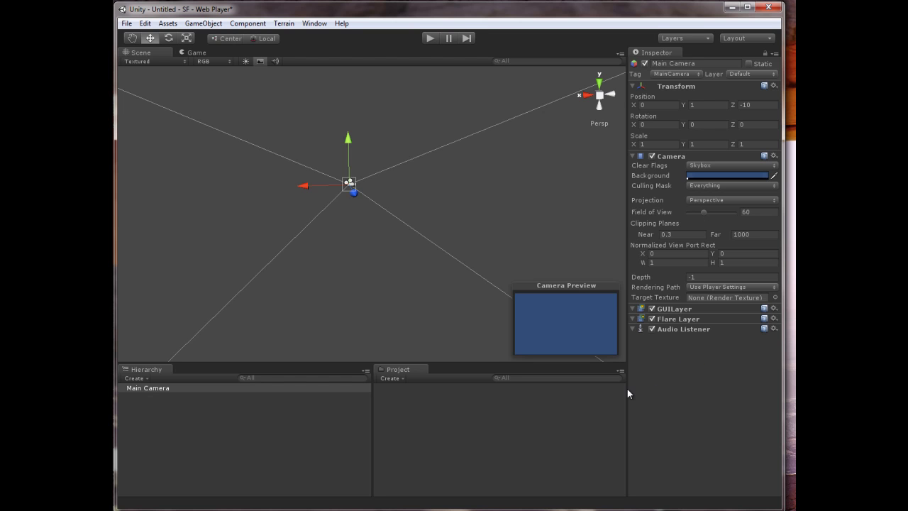
# Create a new folder in the Project panel and name it Scene
pyautogui.click(402, 379)
pyautogui.click(408, 191)
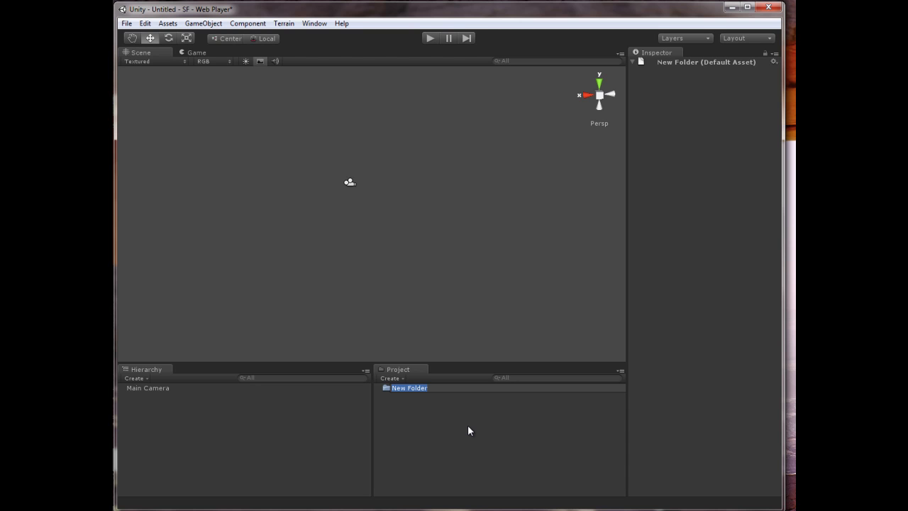
pyautogui.write('Scene')
pyautogui.press('Return')
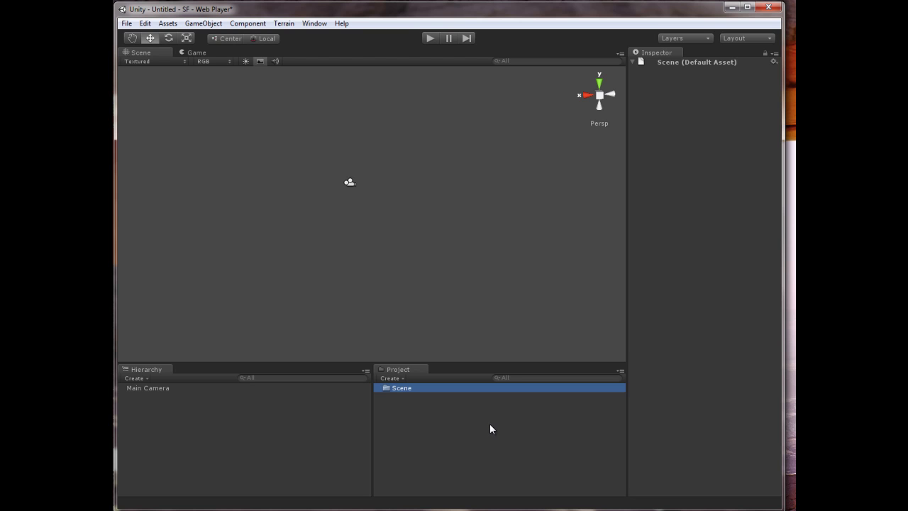
# Create a new folder named Materials
pyautogui.click(402, 378)
pyautogui.click(410, 194)
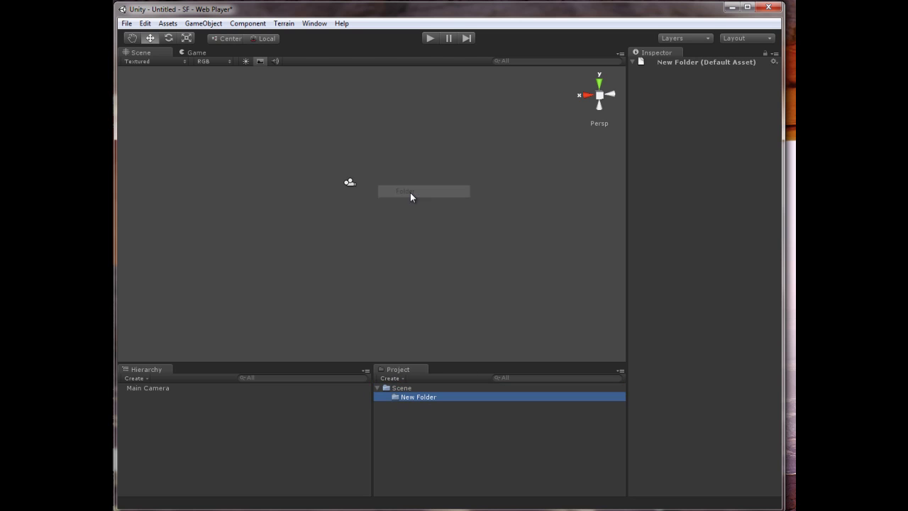
pyautogui.write('Materials')
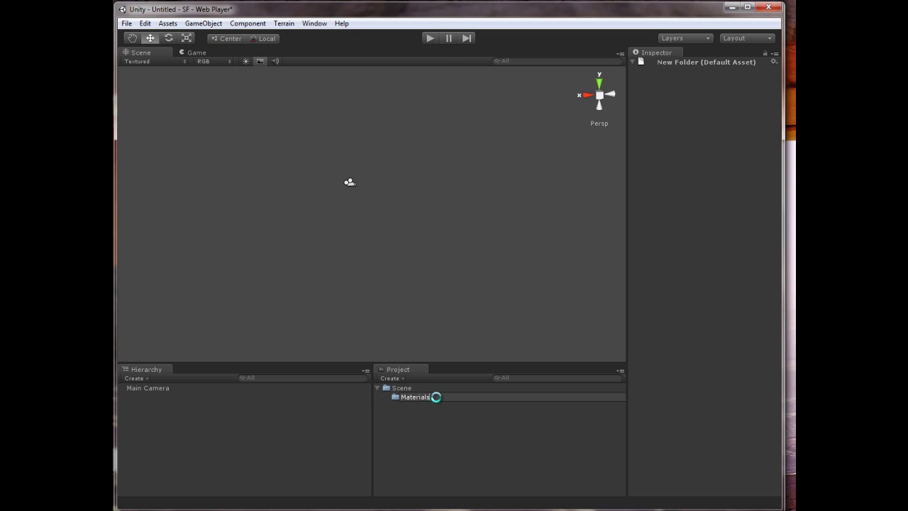
pyautogui.press('Return')
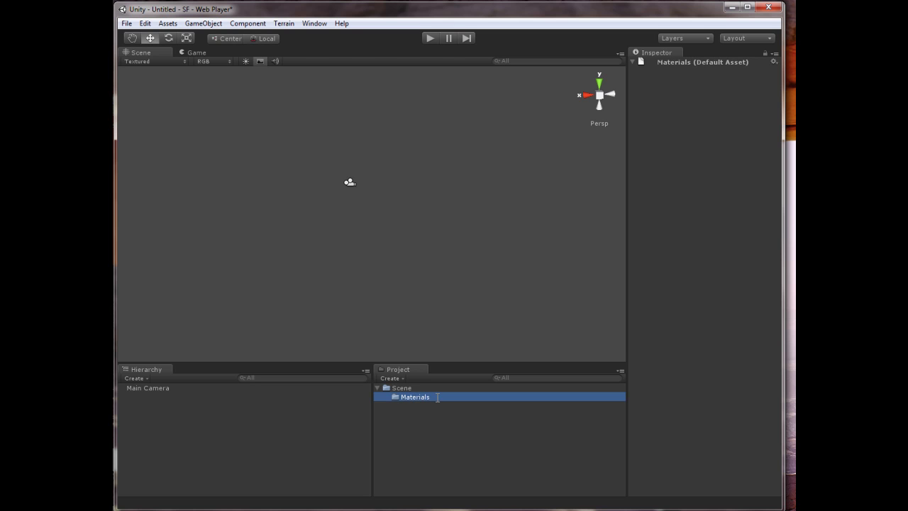
pyautogui.click(402, 378)
pyautogui.click(415, 427)
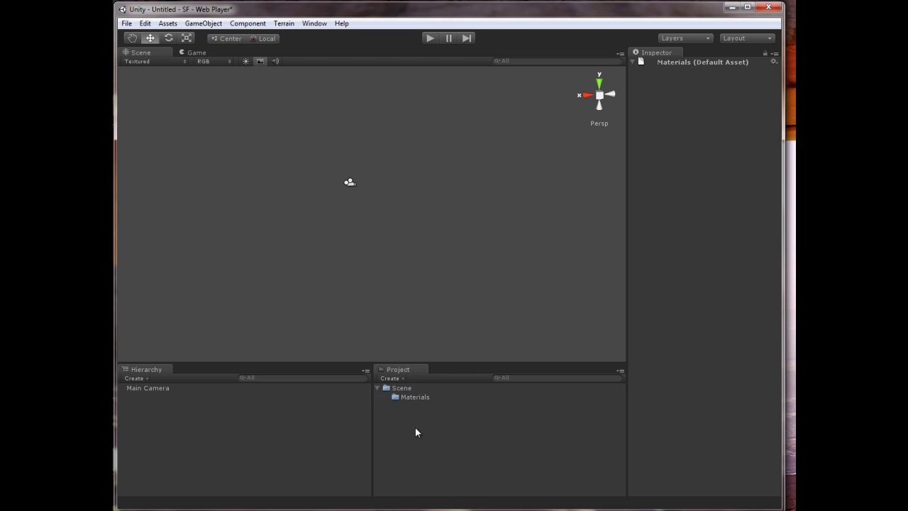
# Create a Script folder and move Materials out of Scene to the Assets root
pyautogui.click(402, 378)
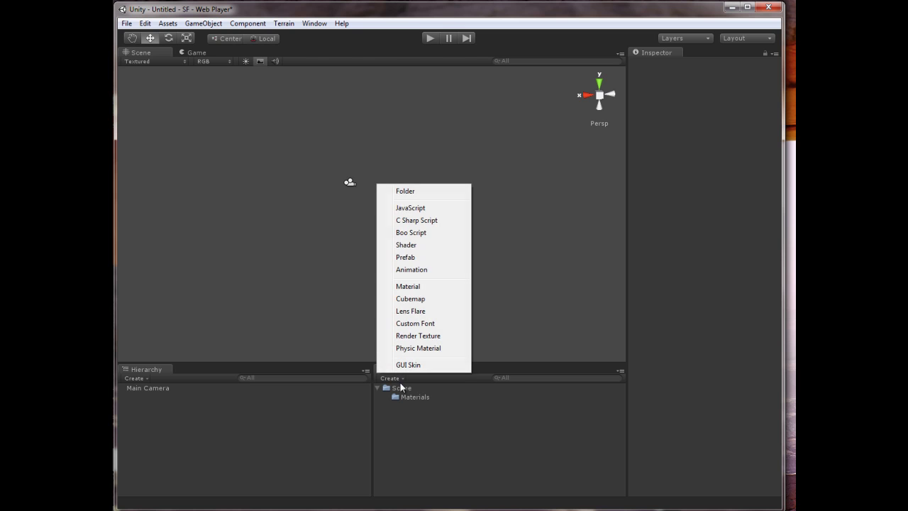
pyautogui.click(410, 191)
pyautogui.write('Script')
pyautogui.press('Return')
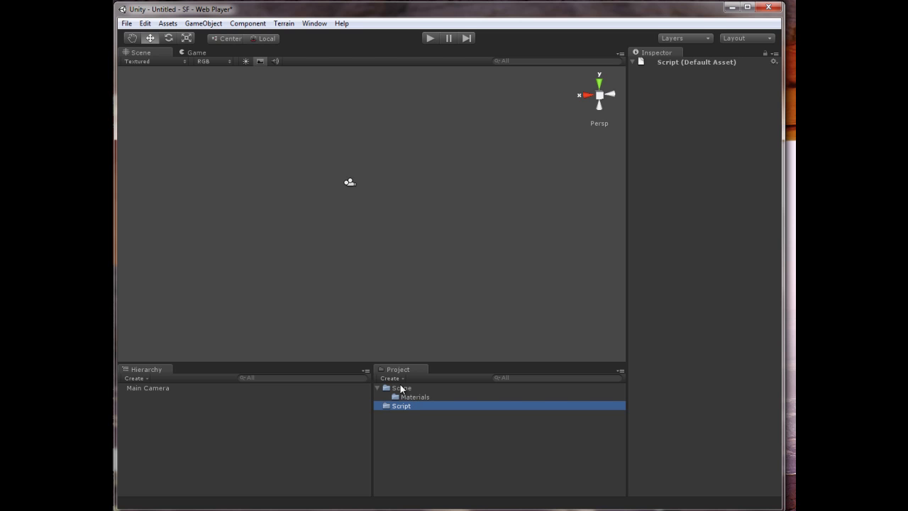
pyautogui.moveTo(409, 401); pyautogui.dragTo(399, 428)
pyautogui.click(410, 397)
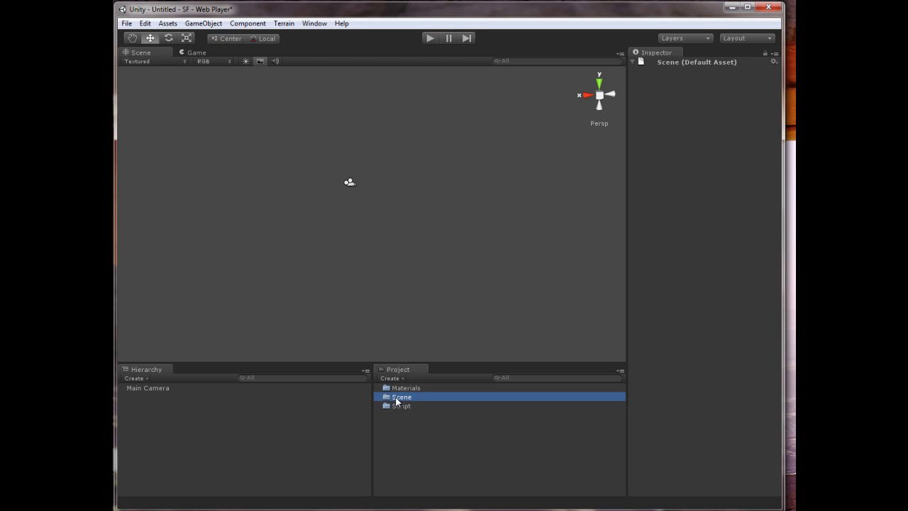
# Save the current scene as Level1.unity in the Assets root
pyautogui.click(126, 24)
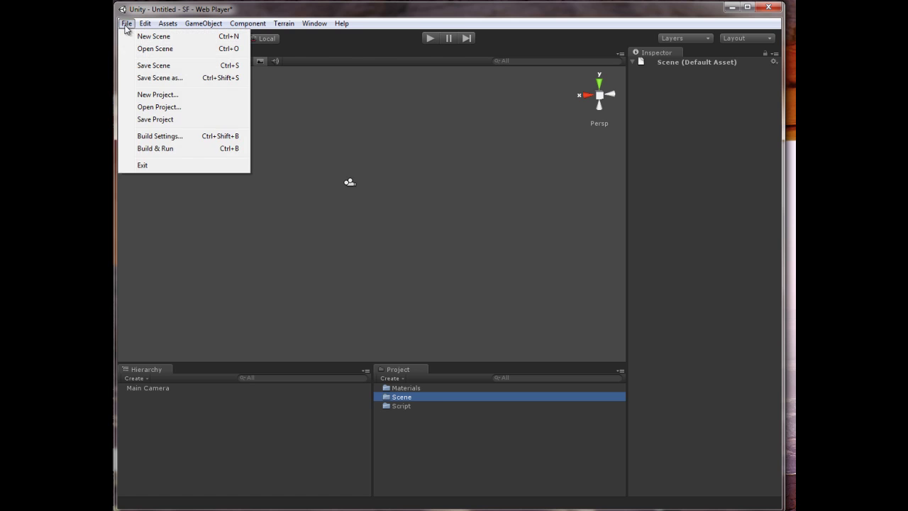
pyautogui.click(160, 78)
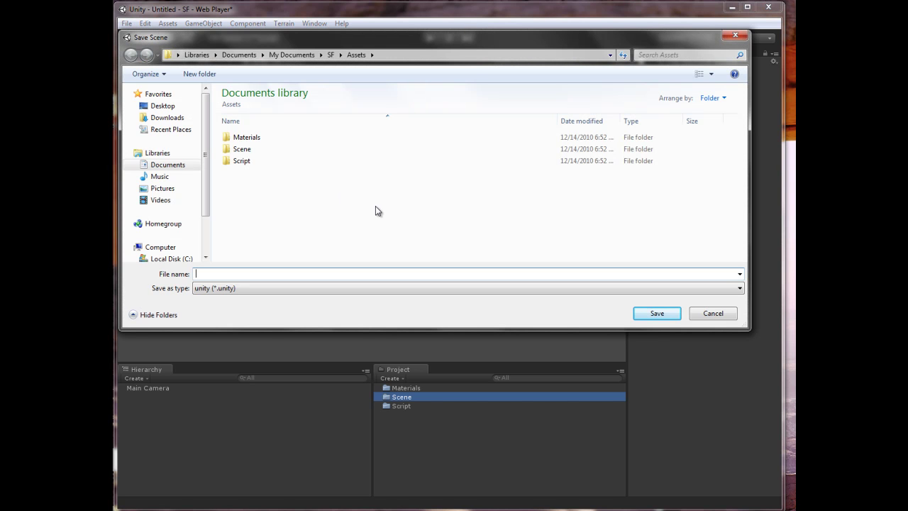
pyautogui.write('Level1')
pyautogui.press('Return')
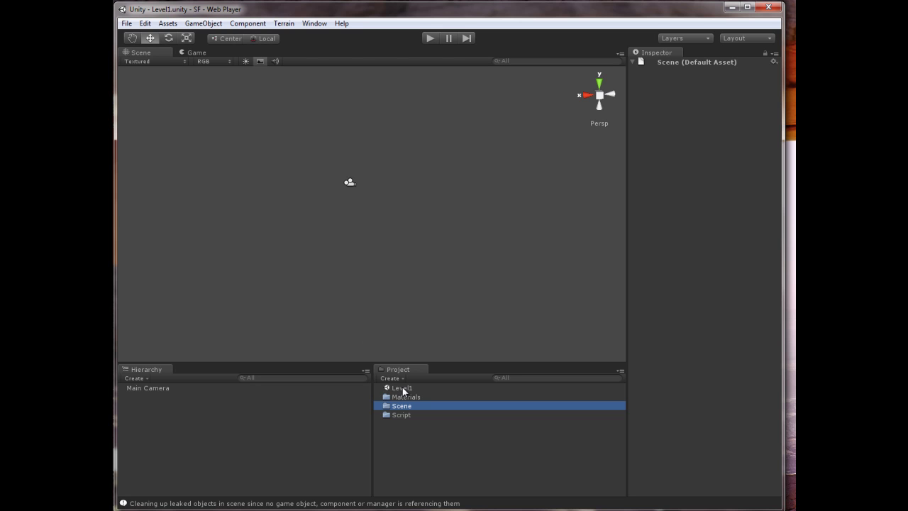
# Move the Level1 scene asset from the Assets root into the Scene folder
pyautogui.moveTo(403, 390)
pyautogui.mouseDown()
pyautogui.moveTo(407, 415)
pyautogui.moveTo(403, 407)
pyautogui.mouseUp()
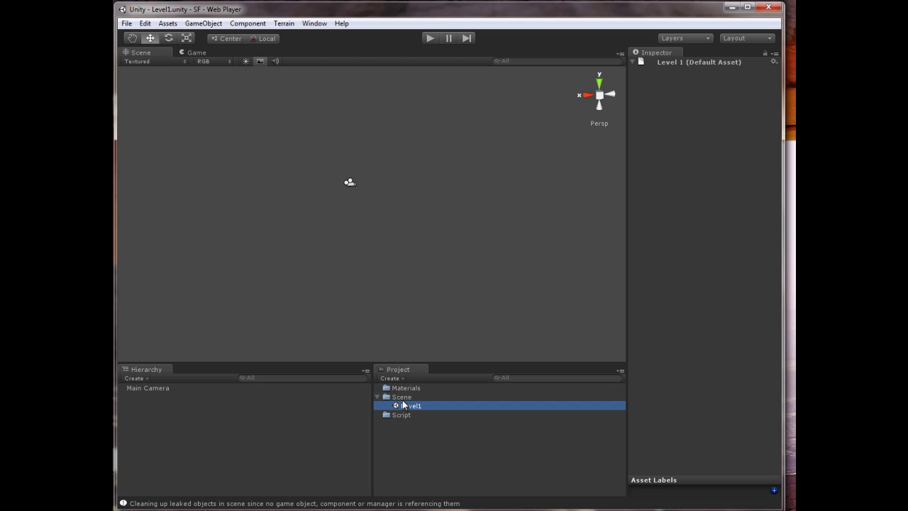